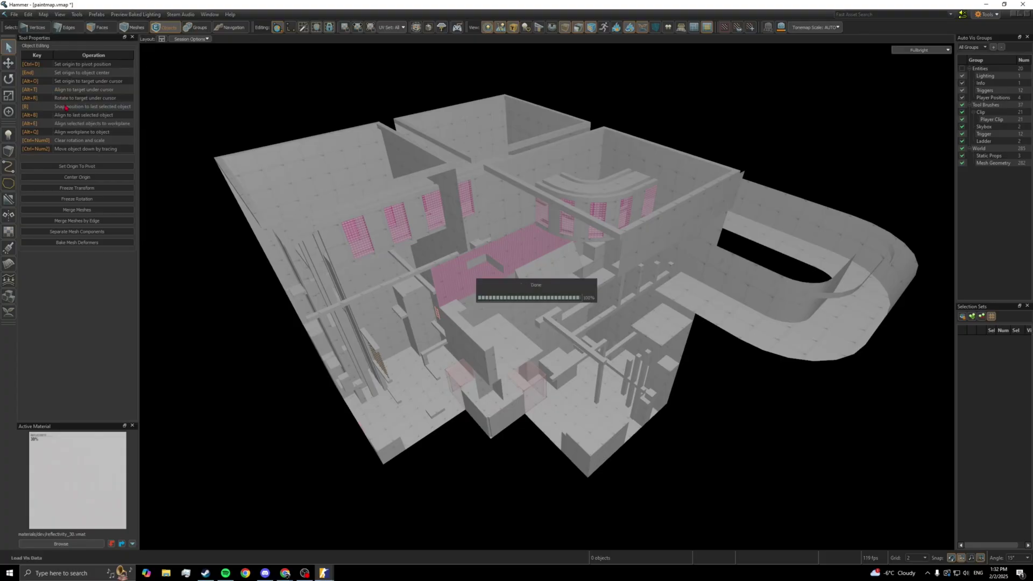
Fly and orbit the camera around the test room to inspect the loaded visibility clusters.
mouse_move(516, 291)
right_down()
mouse_move(546, 297)
mouse_move(559, 253)
right_up()
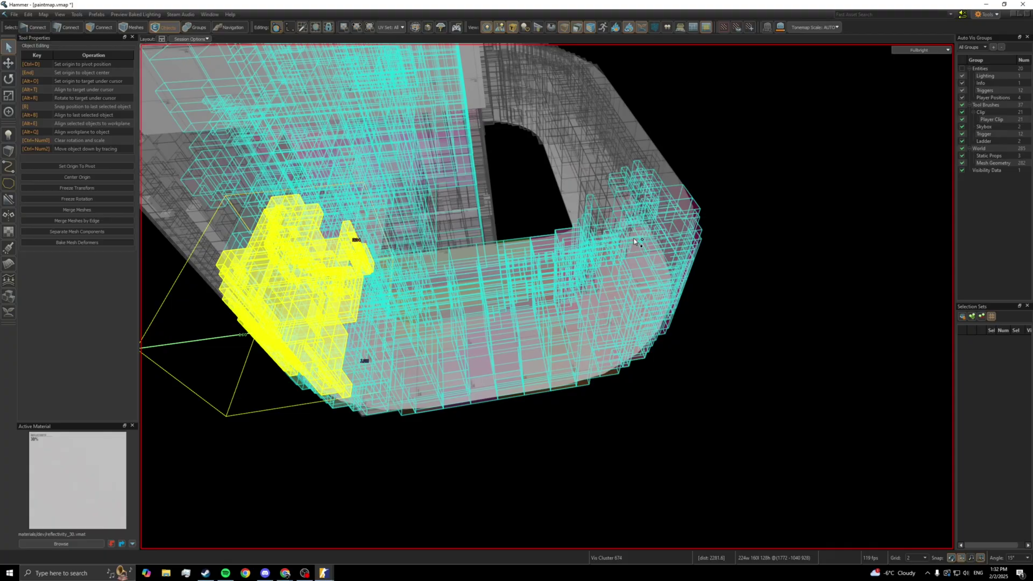
right_drag(636, 242, 435, 232)
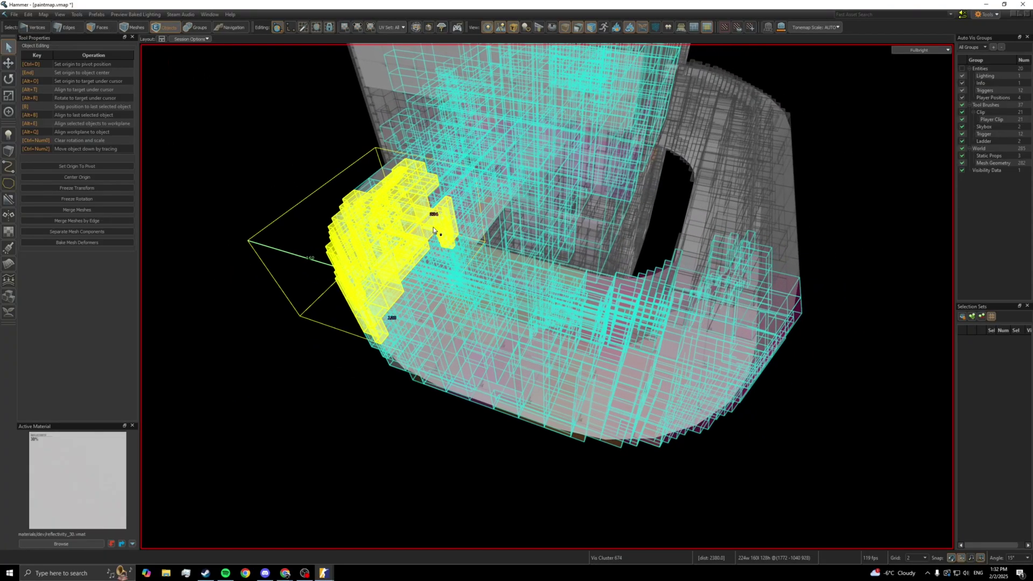
right_drag(718, 218, 696, 184)
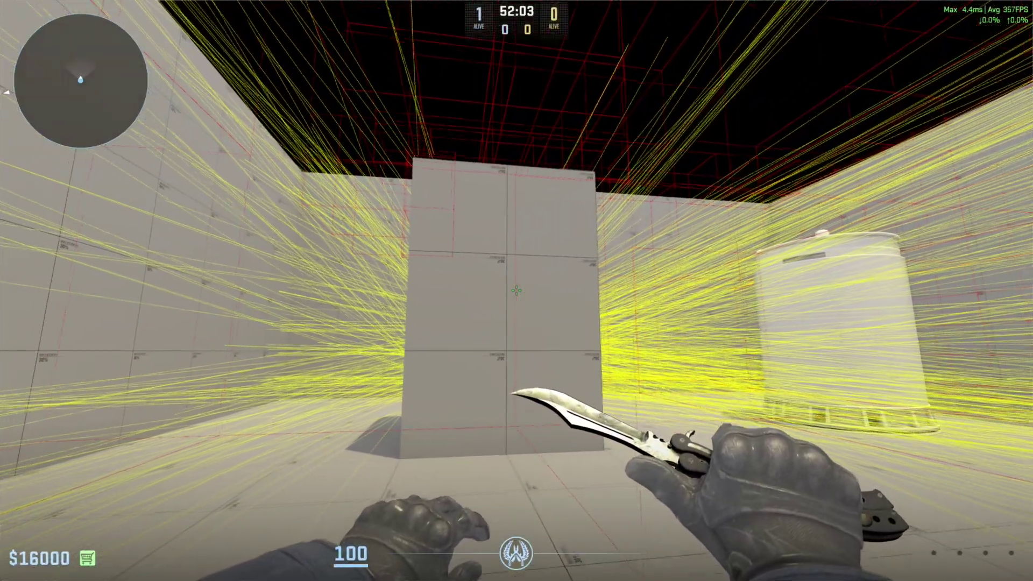
Flag the box mesh as Not a Vis Contributor in Hammer, then walk toward it in-game.
key(alt+Tab)
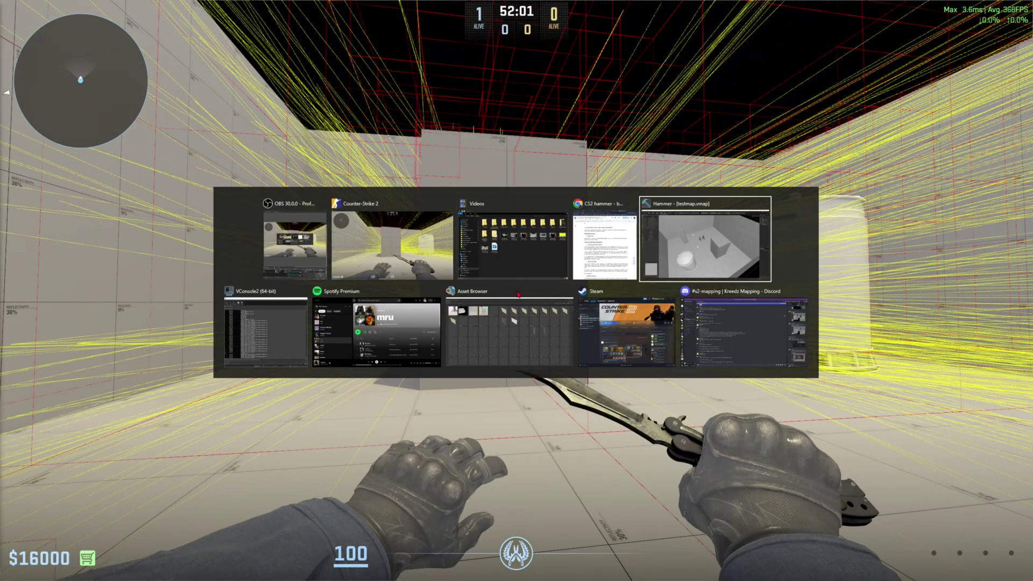
key(alt+Return)
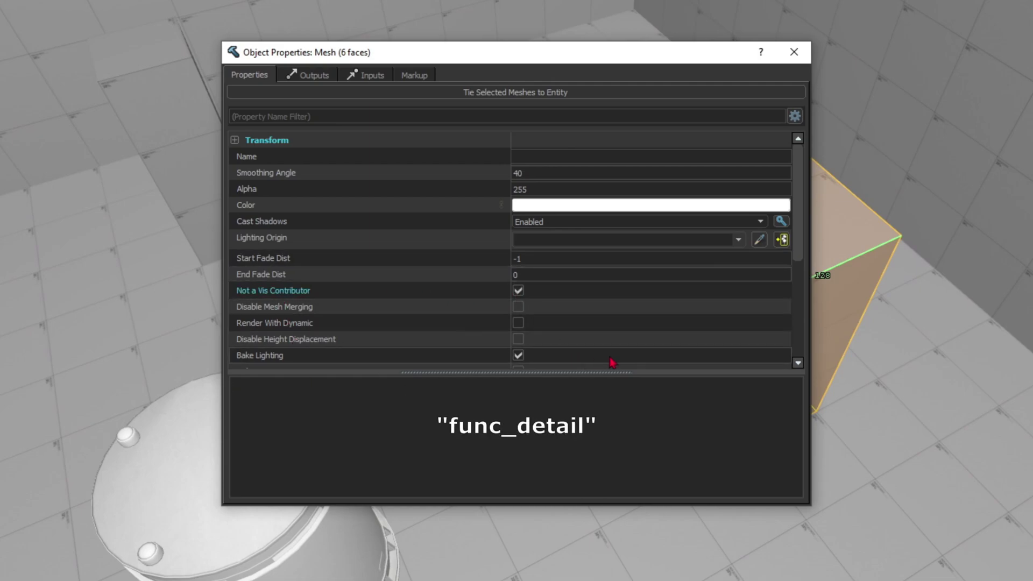
click(794, 52)
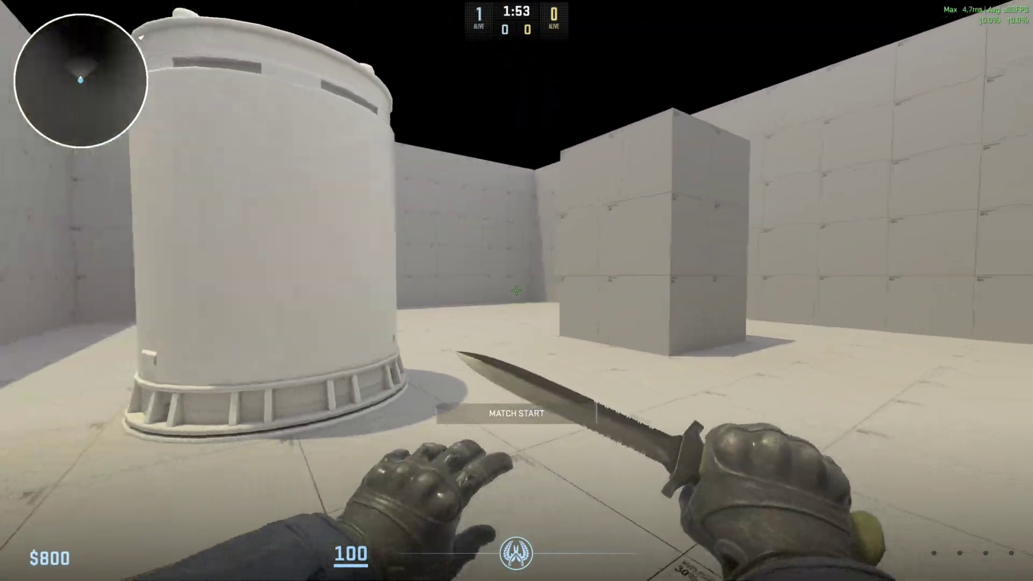
key(w)
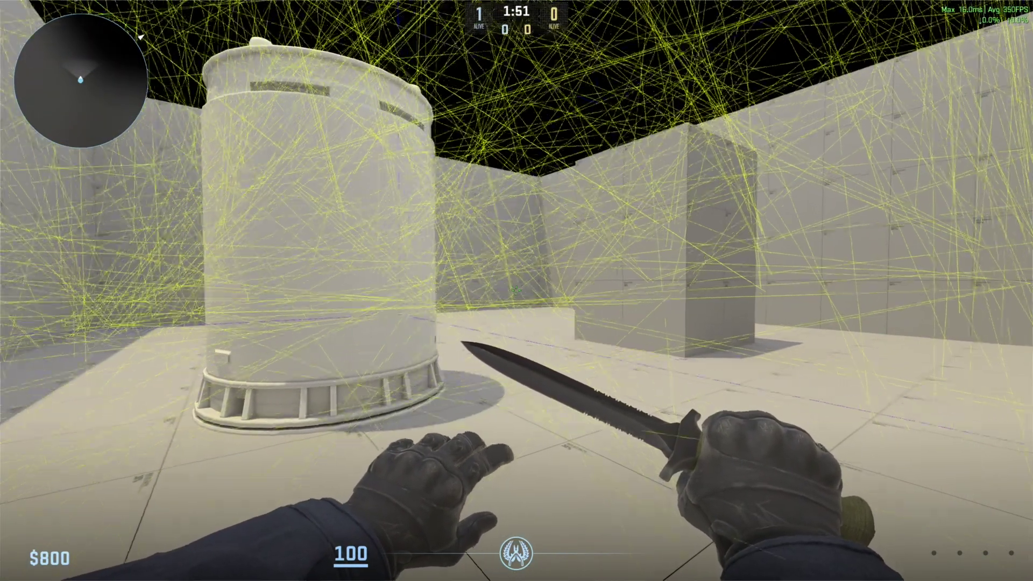
key(w)
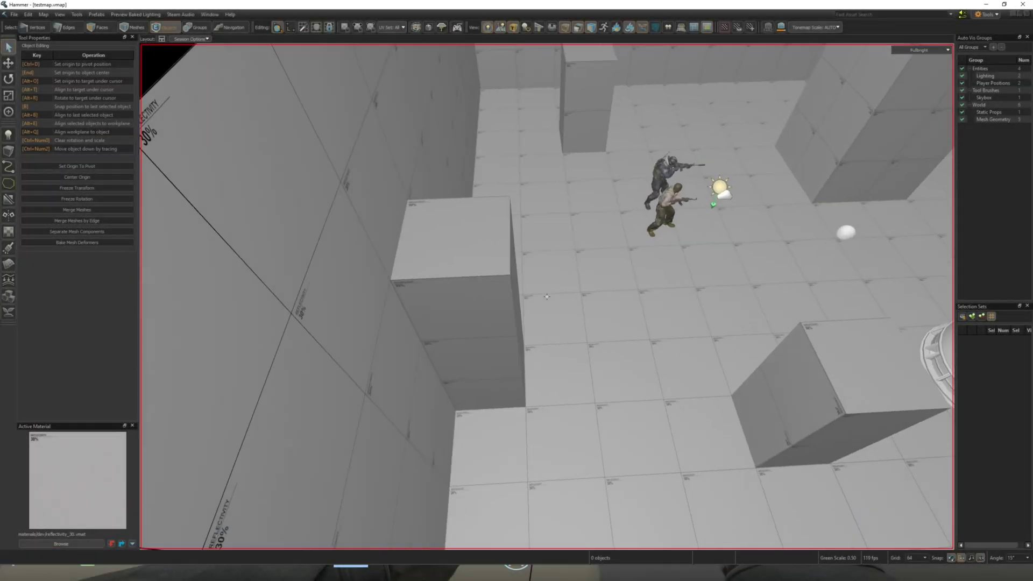
Load Vis Data and inspect the clusters around the pillar and corridor from several angles.
click(494, 279)
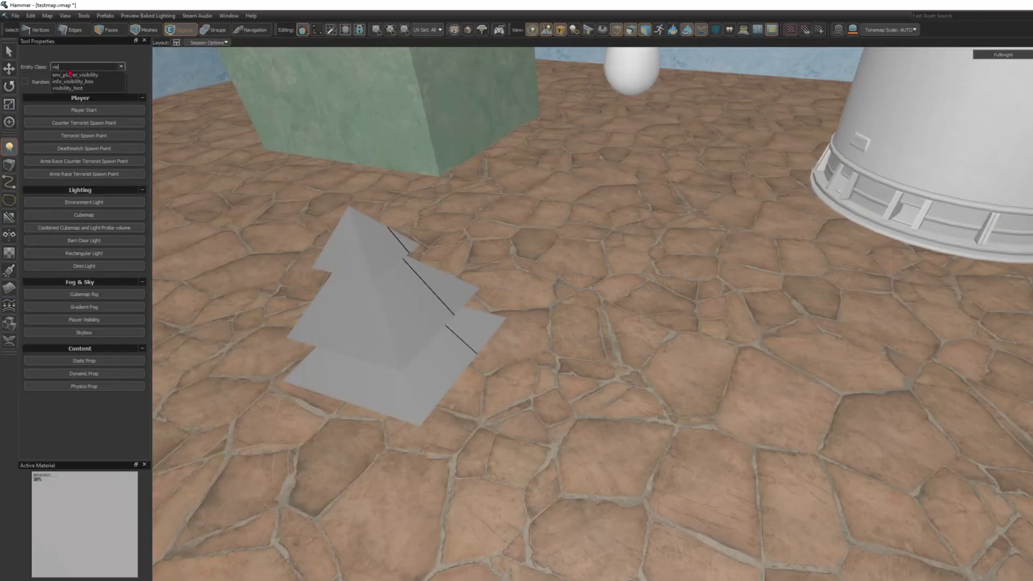
text(visibility_hint)
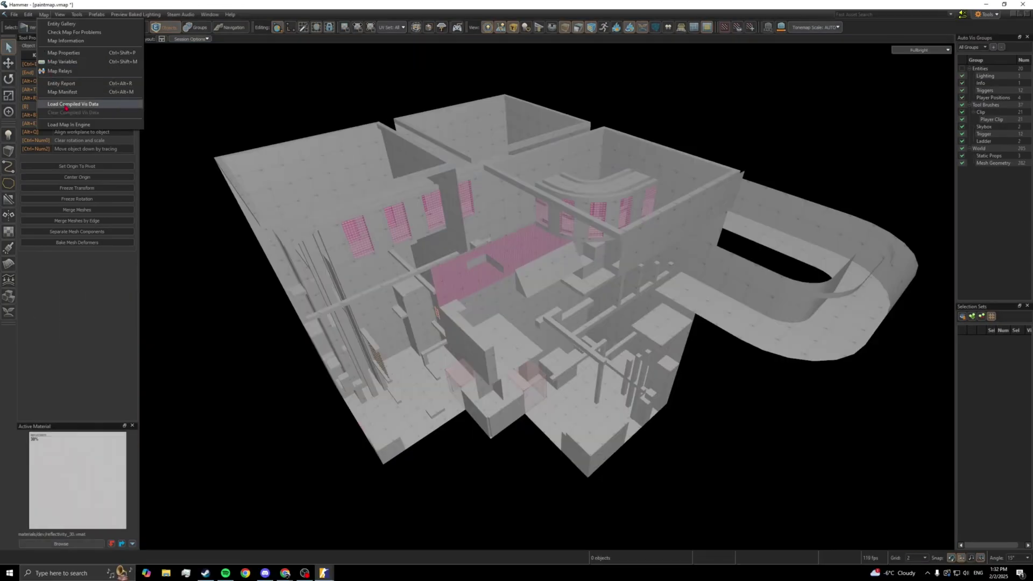
click(66, 106)
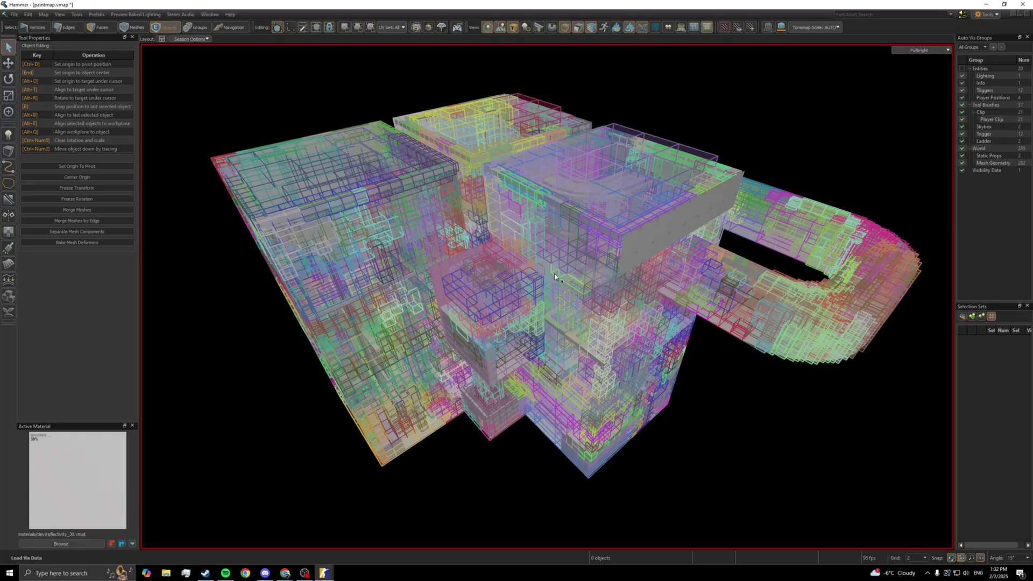
mouse_move(556, 278)
middle_down()
mouse_move(524, 285)
mouse_move(619, 224)
middle_up()
click(484, 299)
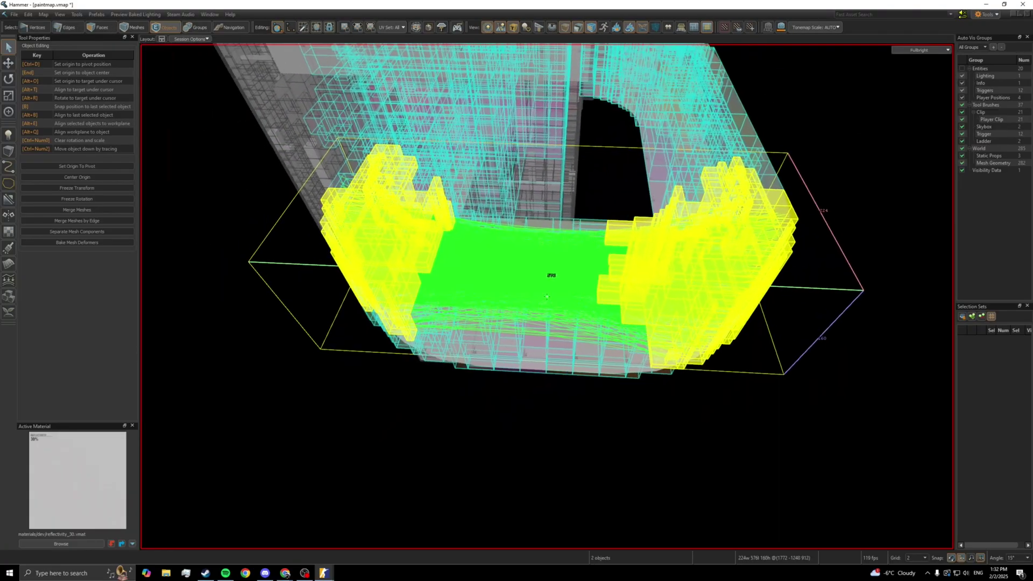
middle_drag(546, 296, 719, 219)
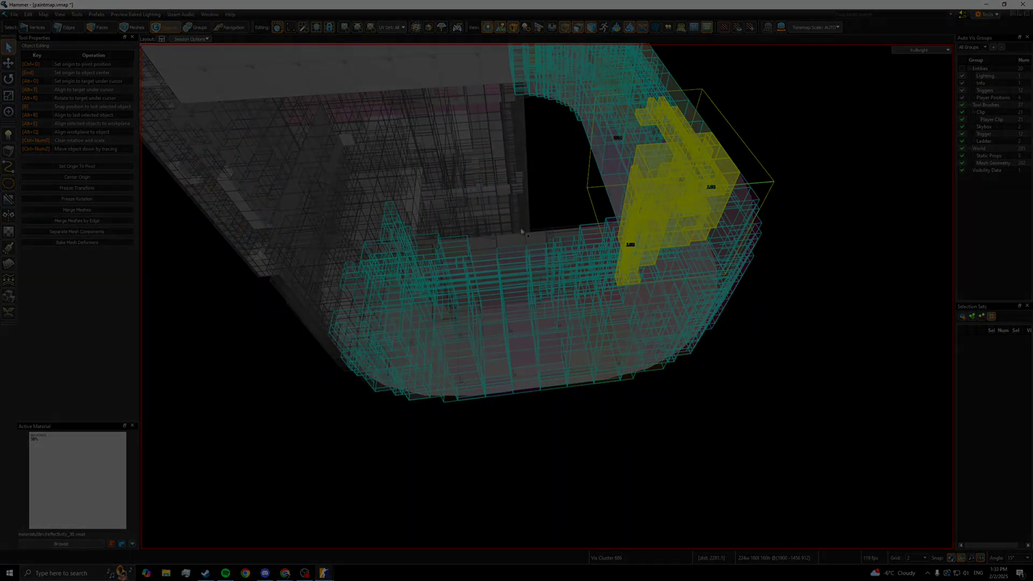
key(w)
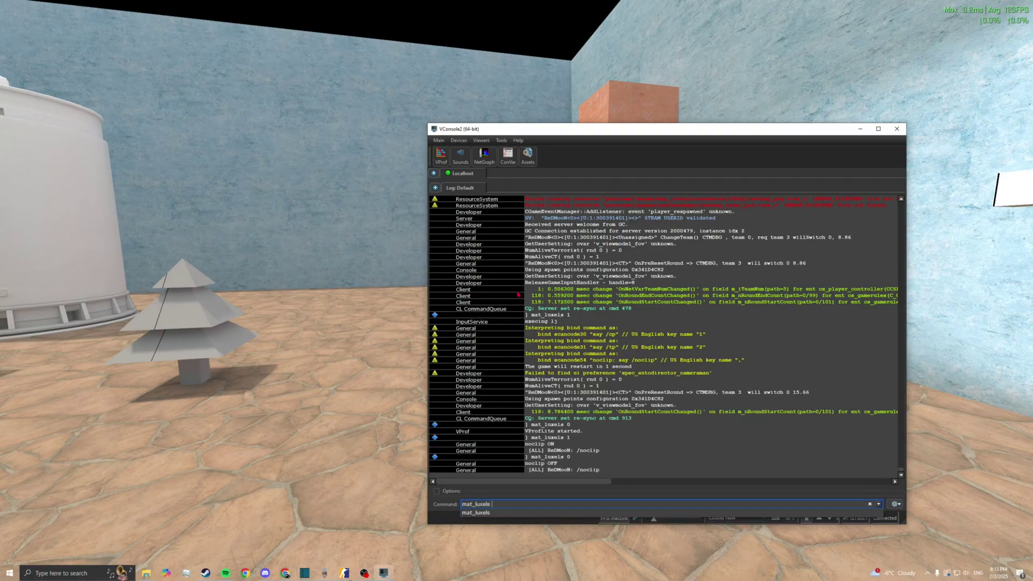
Dismiss VConsole after mat_luxels 1 to reveal the luxel checkerboard on the test room.
key(Return)
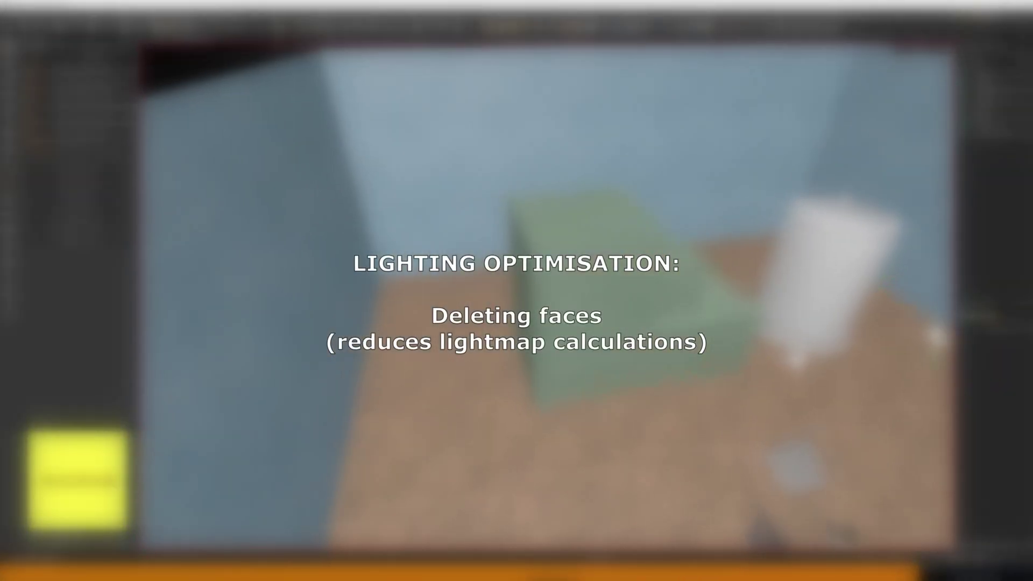
Apply the NODRAW material to the upper block's front face.
key(3)
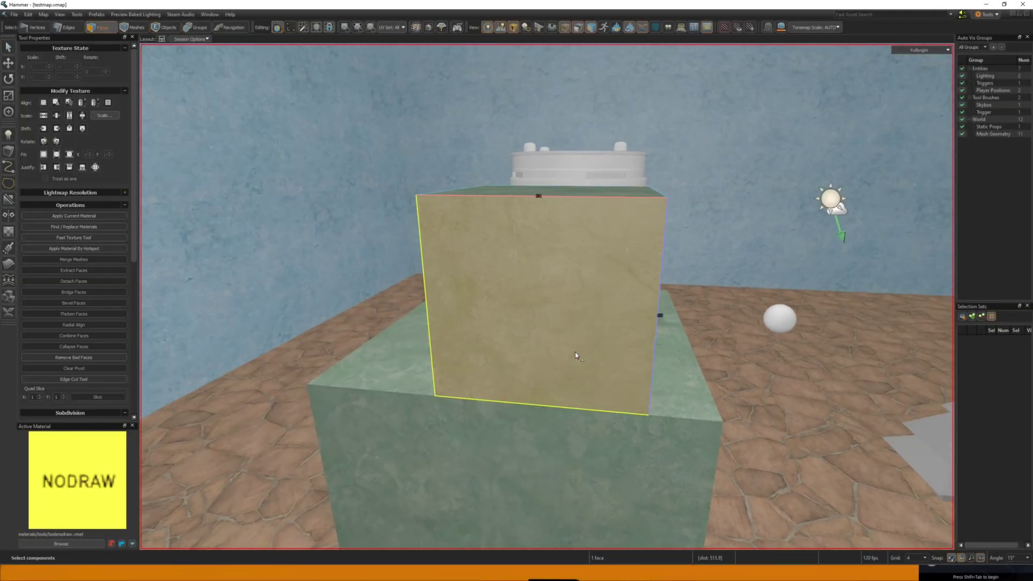
click(575, 352)
key(shift+t)
key(5)
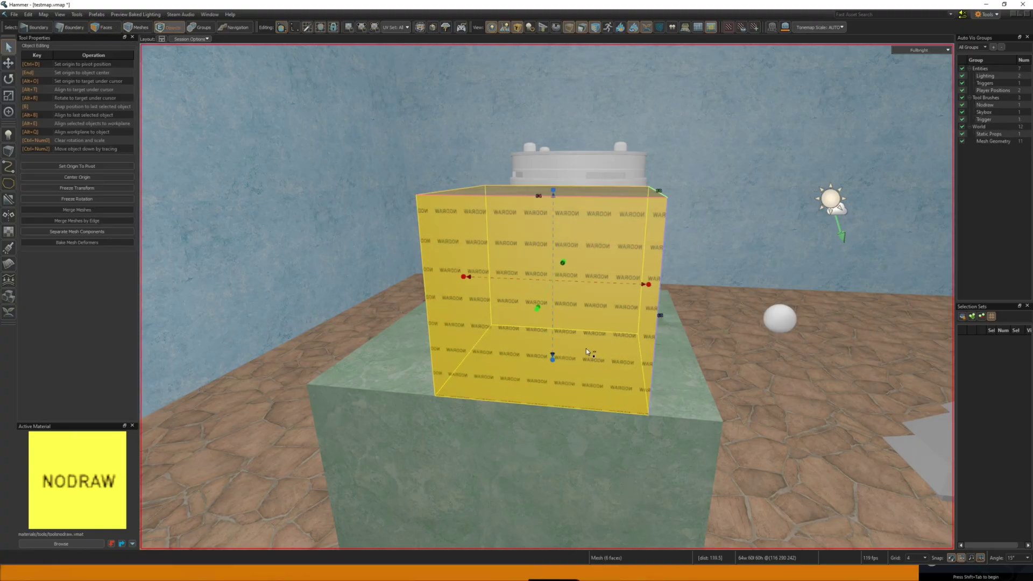
right_drag(579, 357, 546, 297)
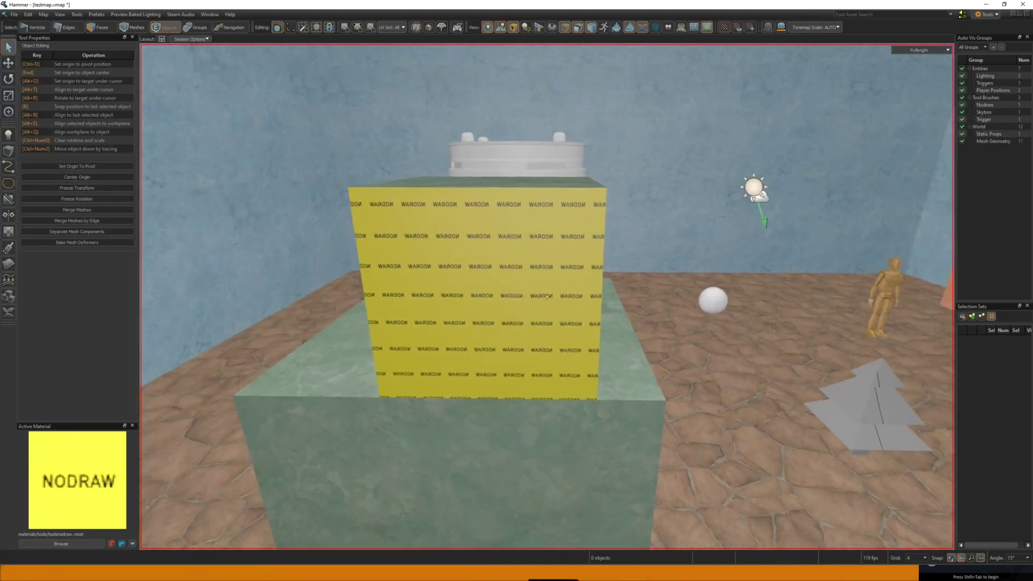
Delete the hidden faces: upper block front, lower block front and the pentagonal corner face.
key(3)
click(557, 334)
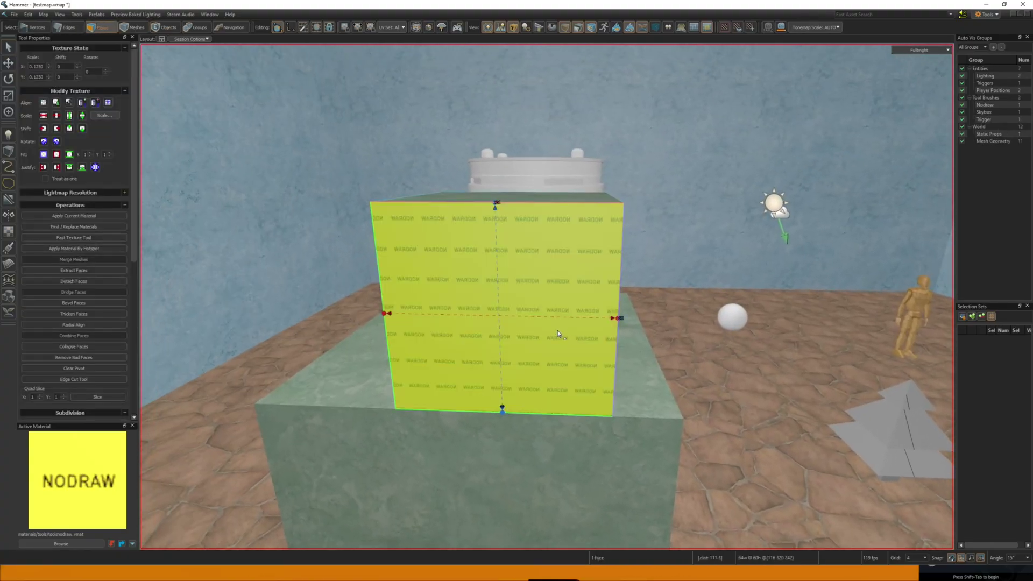
key(Delete)
click(504, 456)
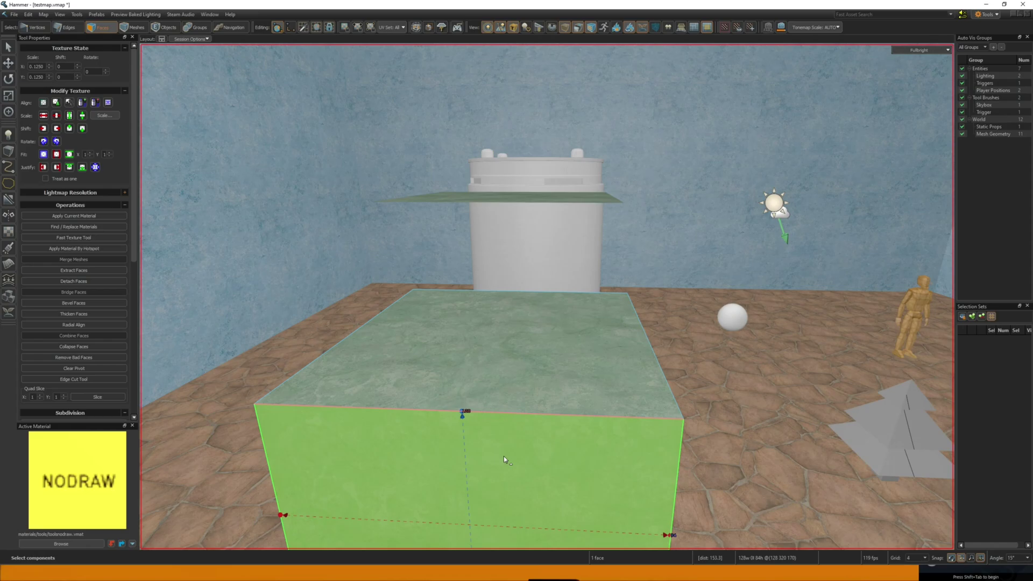
key(Delete)
mouse_move(512, 440)
right_down()
mouse_move(523, 309)
mouse_move(547, 297)
mouse_move(543, 320)
right_up()
click(528, 308)
key(Delete)
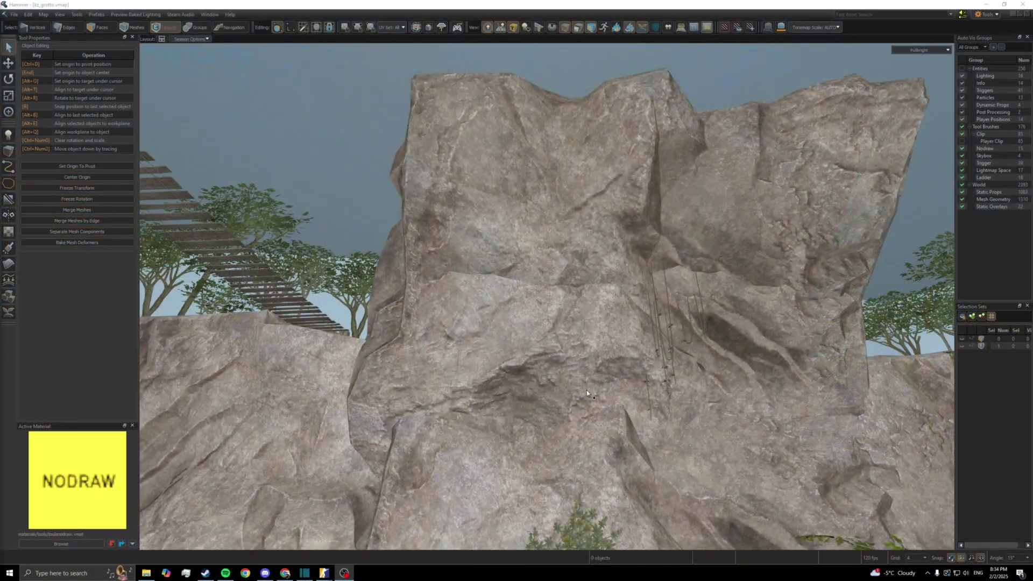
Sample the grotto floor's LIGHTMAP PLAYER SPACE material into the Active Material slot.
key(z)
key(w)
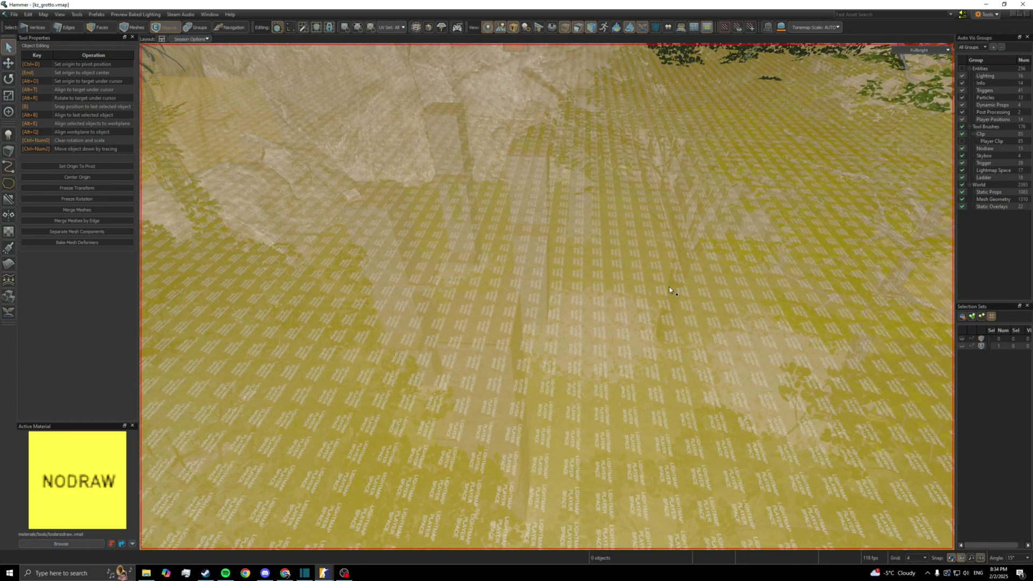
click(670, 292)
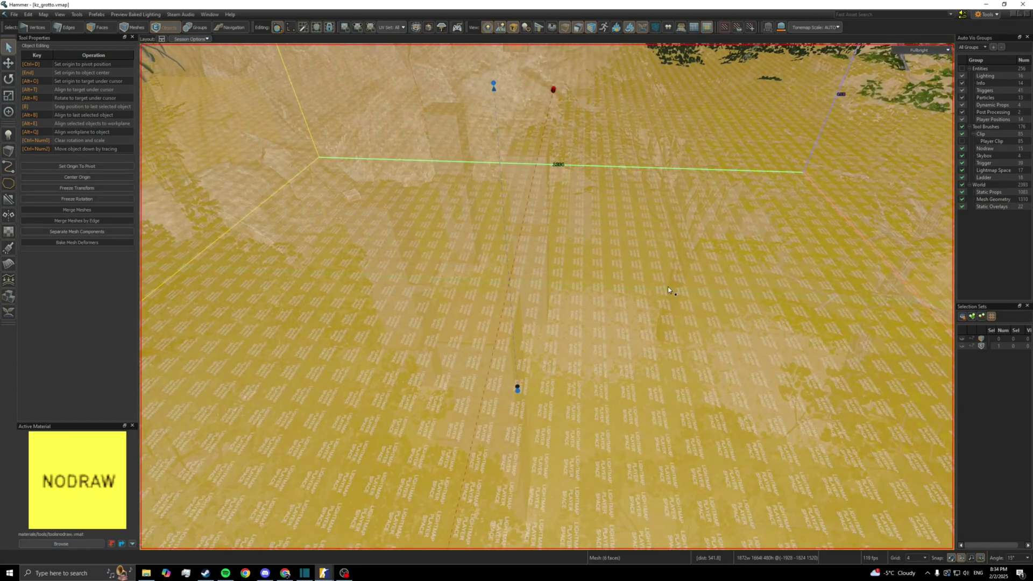
alt+click(671, 291)
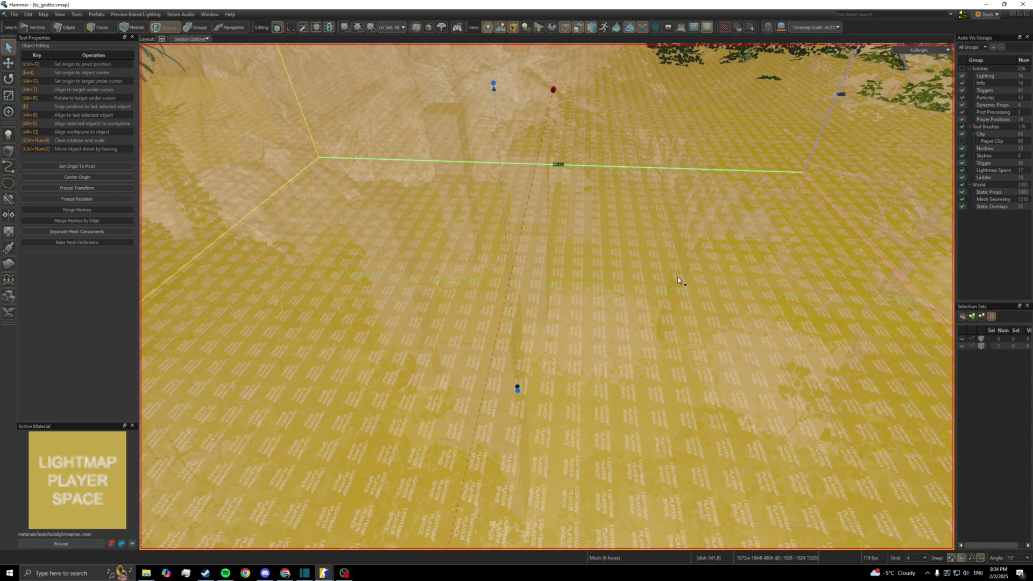
key(z)
key(s)
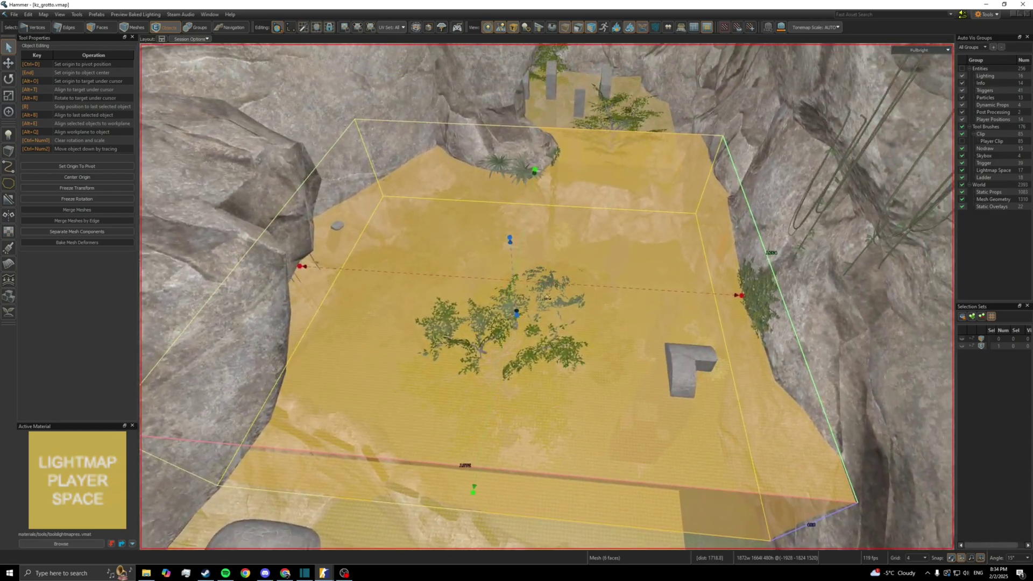
key(z)
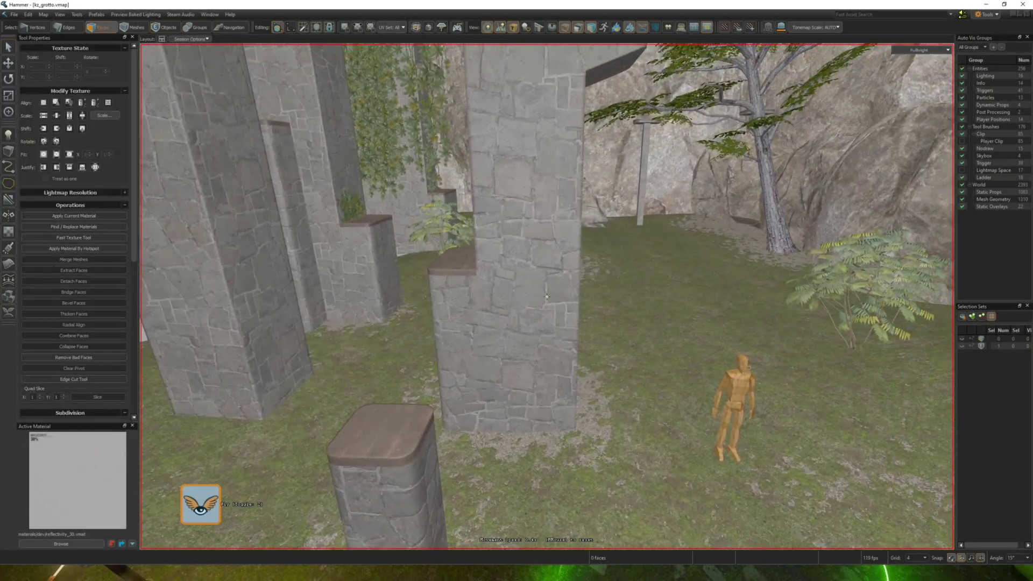
Set the middle pillar's upper face Lightmap Resolution bias to +1 (2x scale).
key(z)
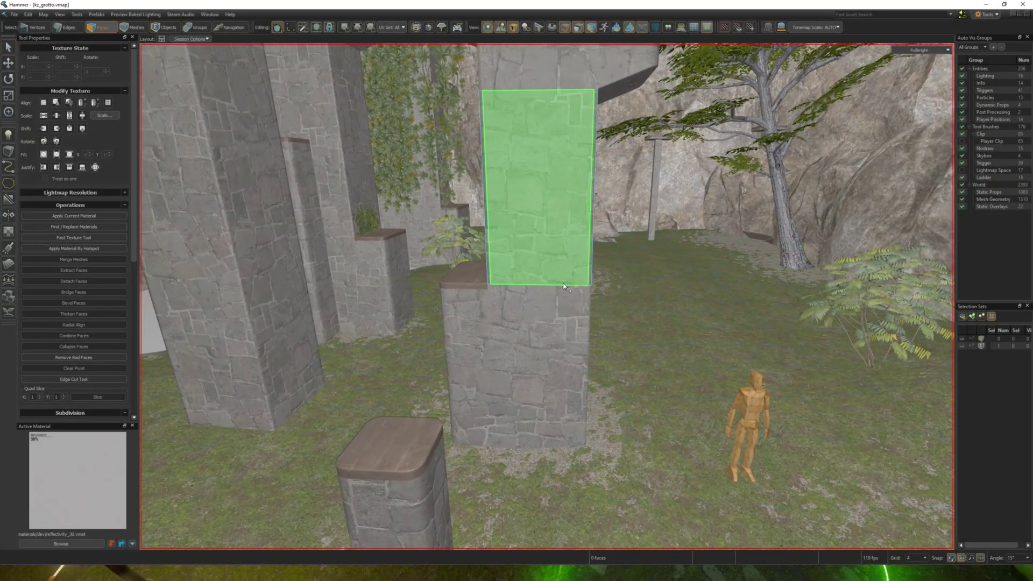
click(542, 235)
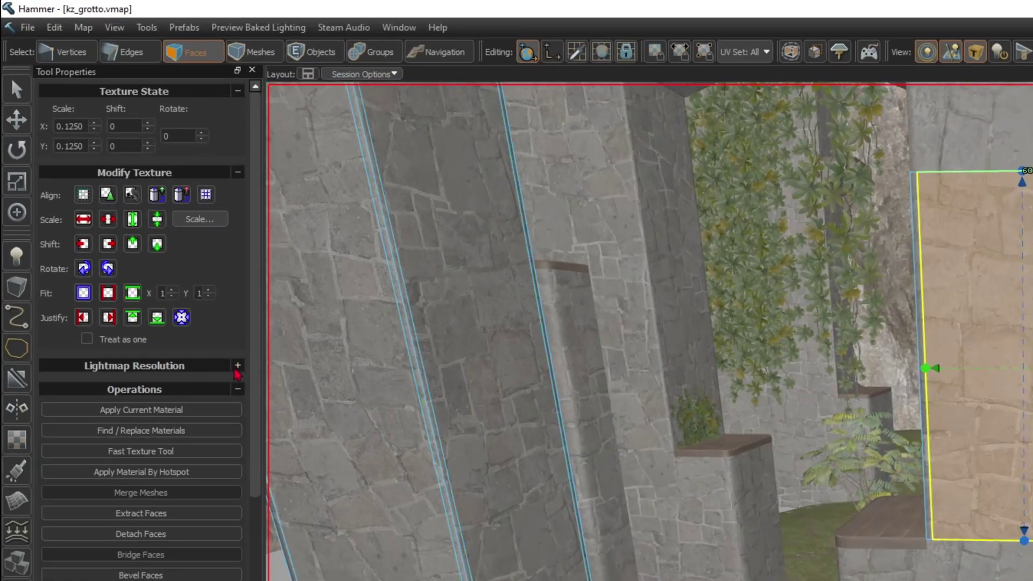
click(237, 367)
mouse_move(142, 408)
mouse_down()
mouse_move(168, 409)
mouse_move(138, 413)
mouse_up()
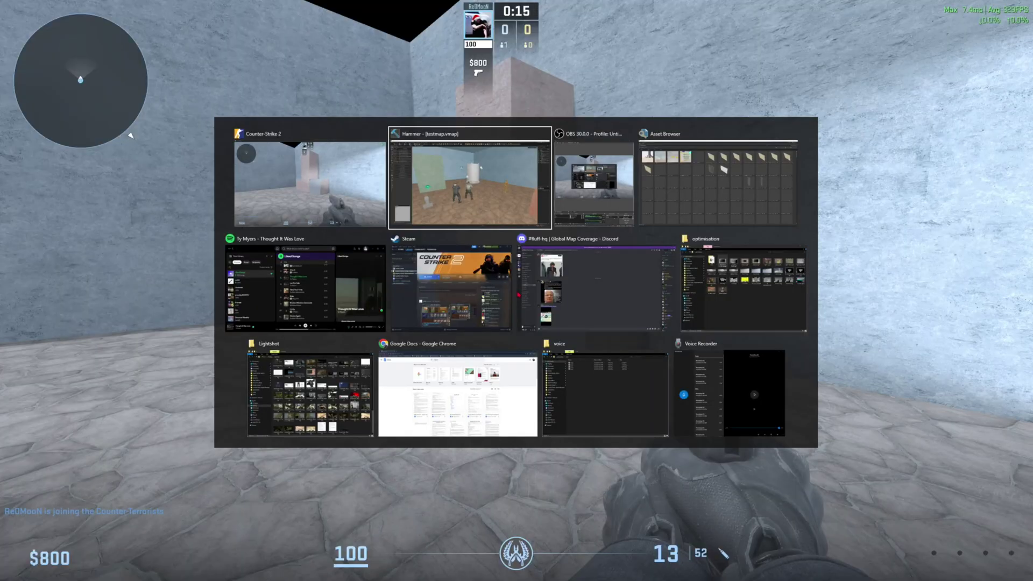
Dismiss the build window and apply the orange plaster material to the grey cabinet face.
click(613, 166)
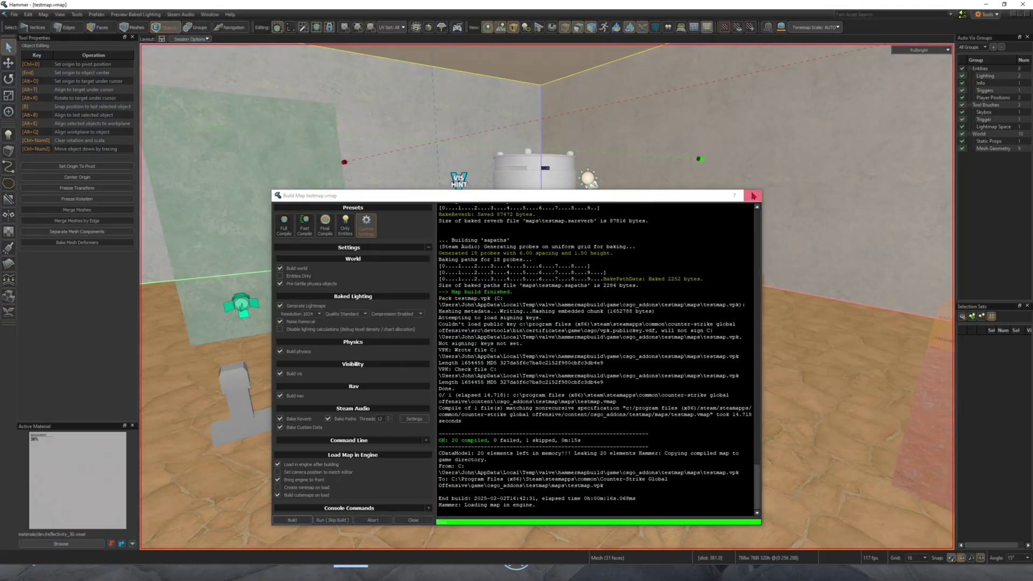
click(753, 196)
right_drag(530, 120, 582, 213)
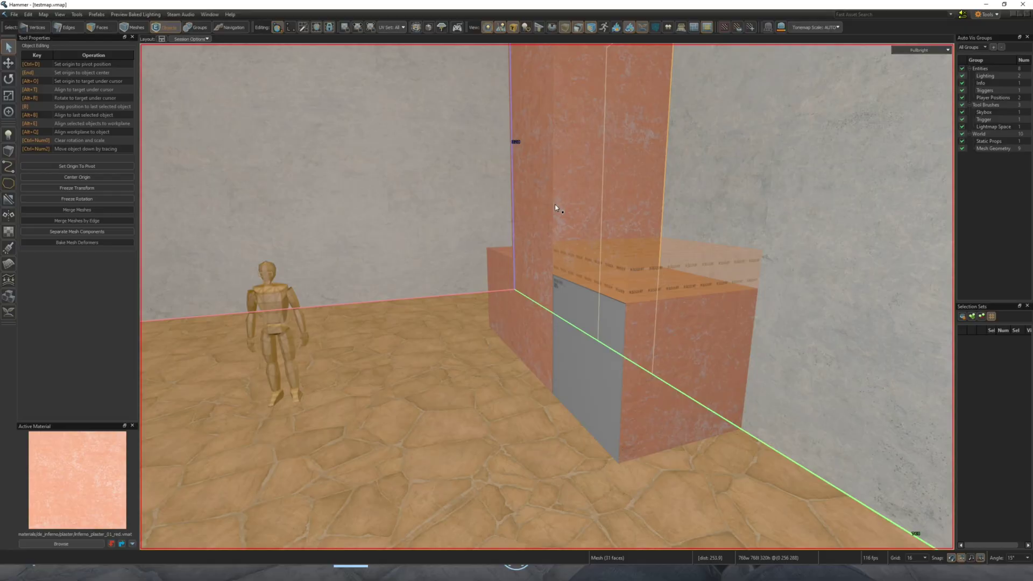
key(3)
click(590, 347)
key(shift+t)
key(1)
key(Escape)
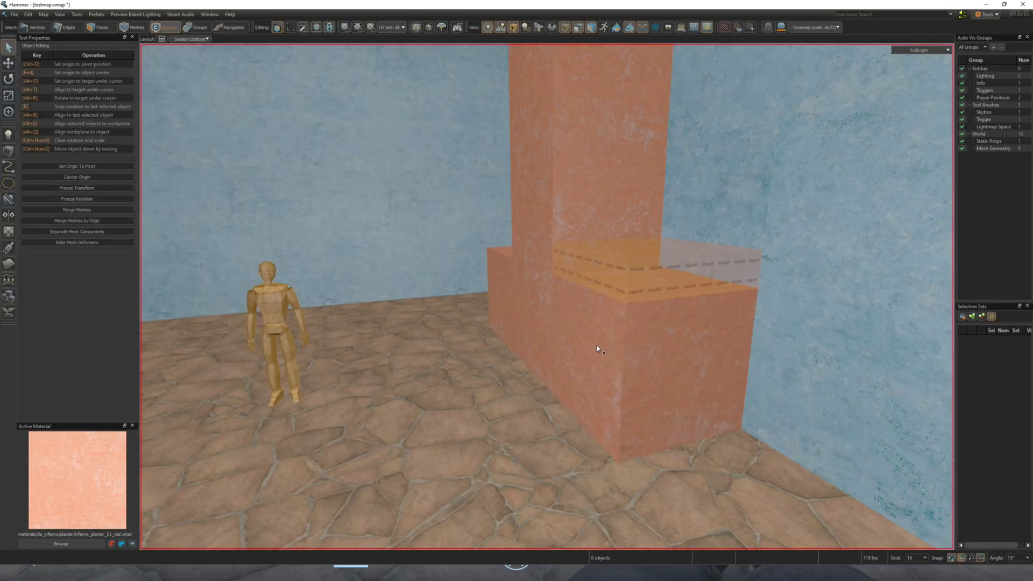
Rebuild the map with Build vis unchecked, saving when prompted.
key(F9)
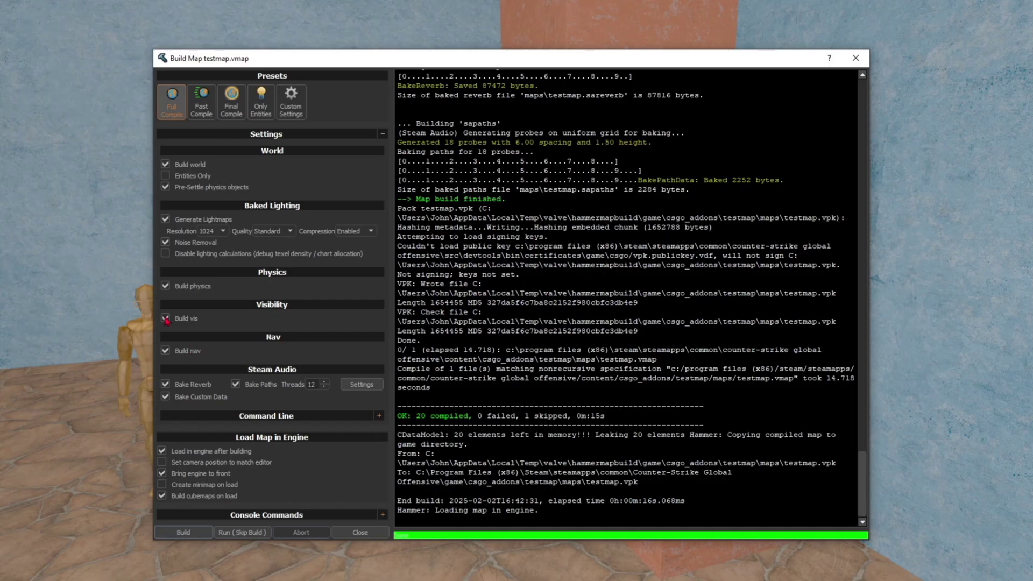
click(166, 319)
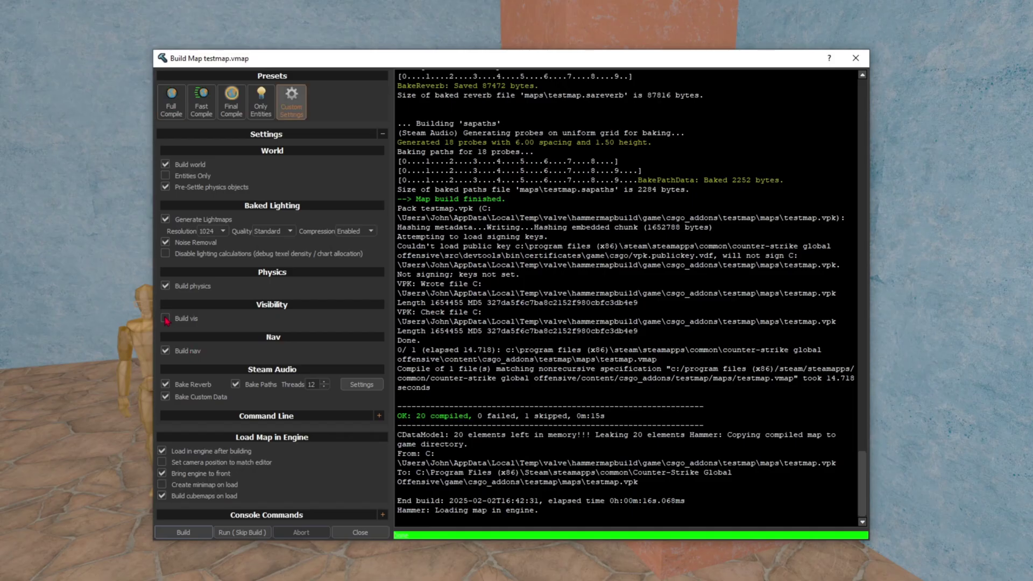
click(181, 532)
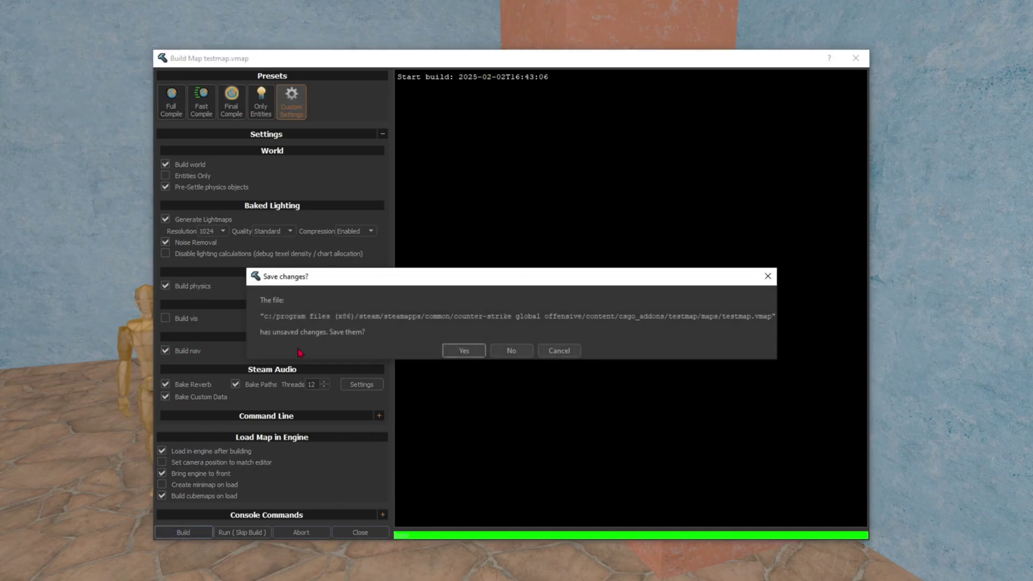
click(464, 351)
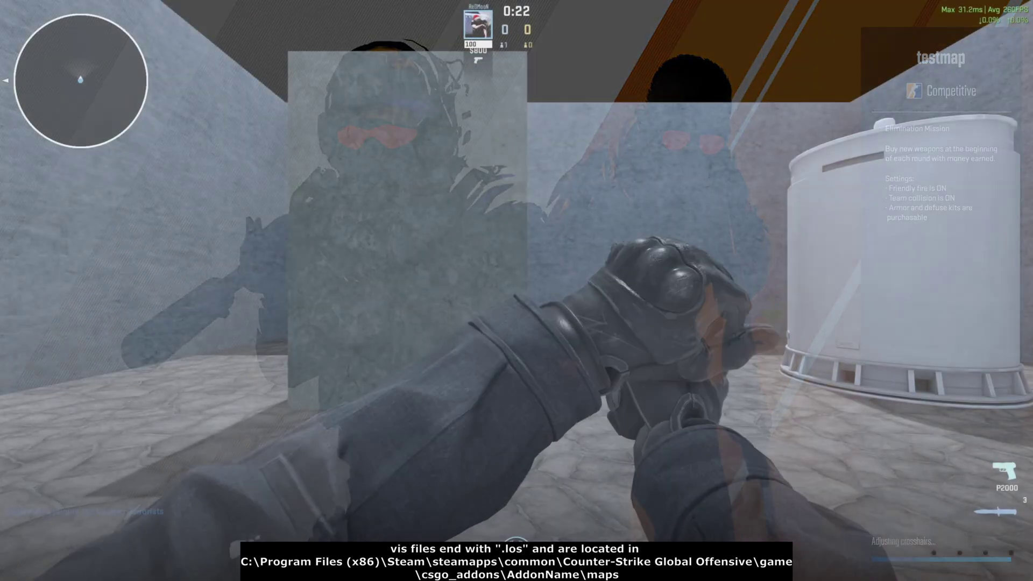
key(3)
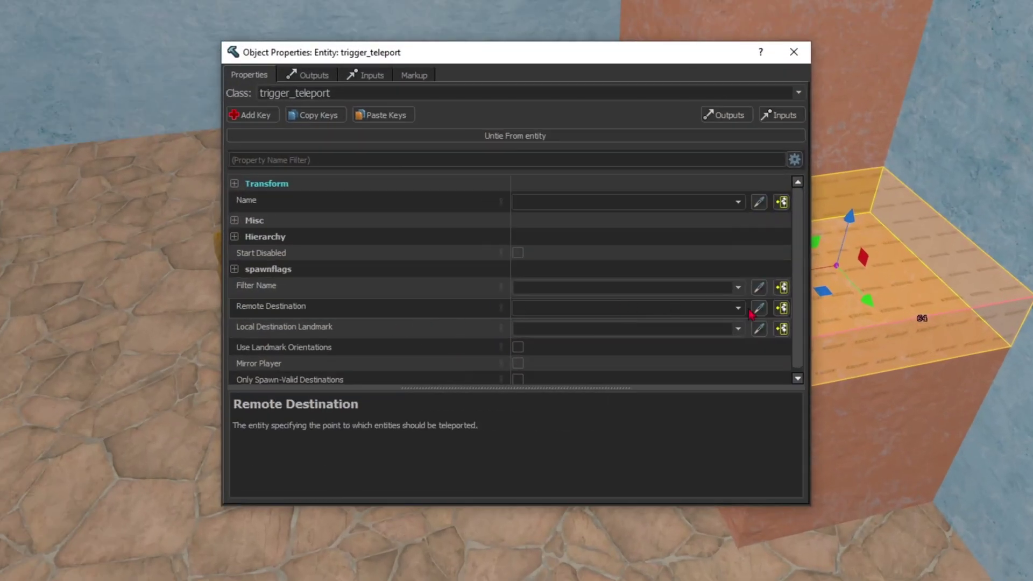
Set the trigger_teleport Remote Destination to 'dest', save, and start an Only Entities build.
click(742, 308)
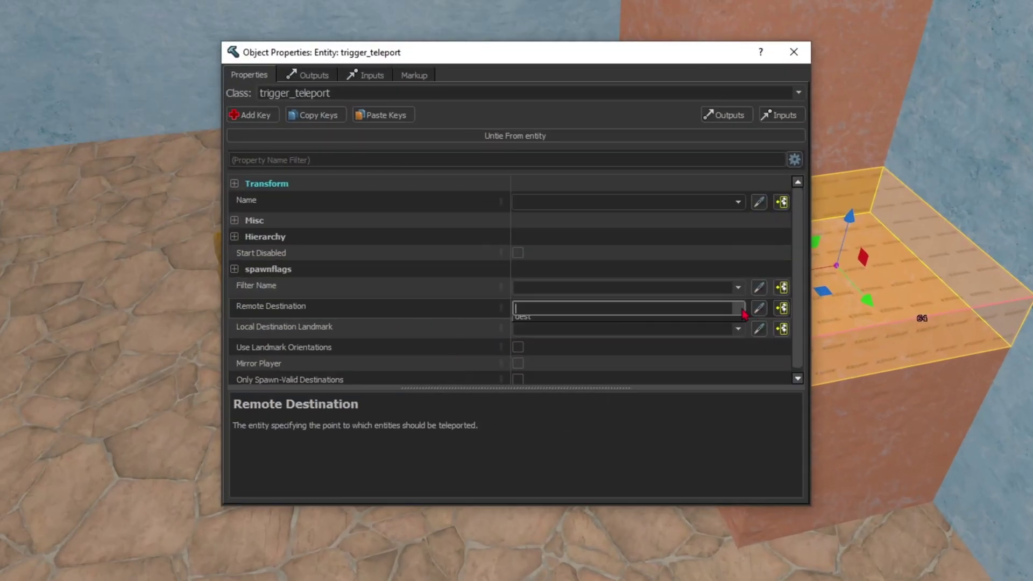
text(dest)
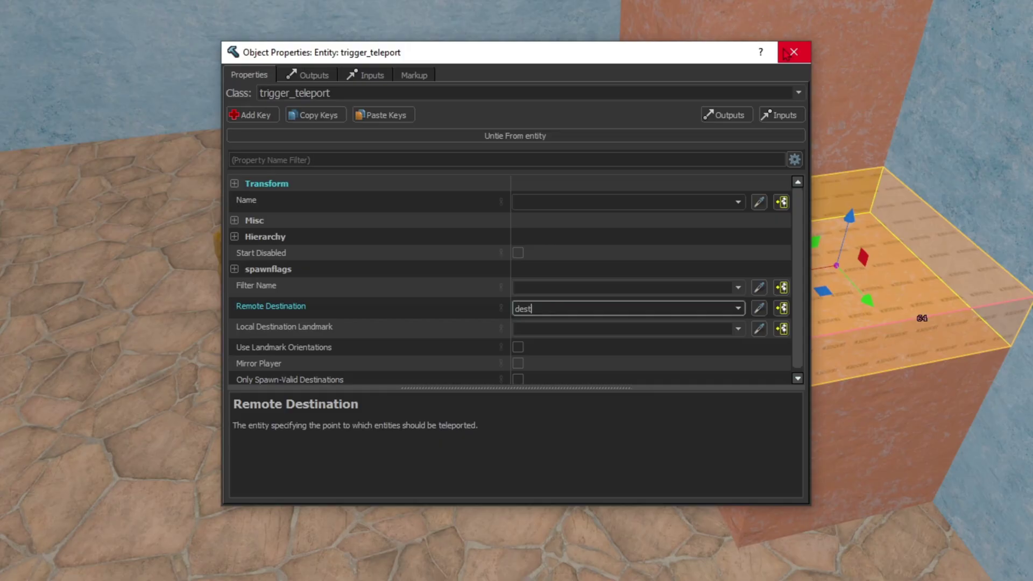
click(794, 51)
key(ctrl+s)
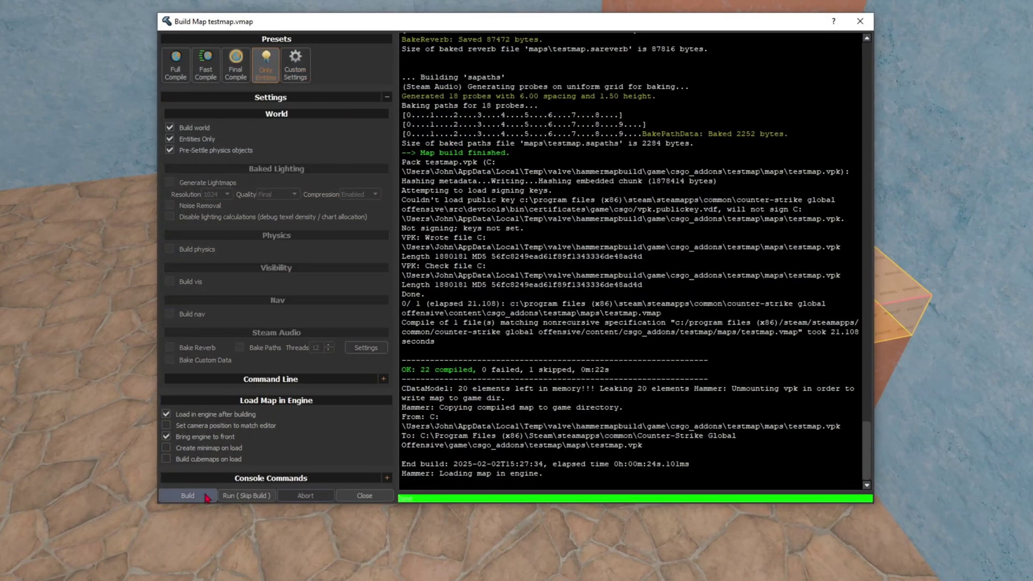
click(206, 498)
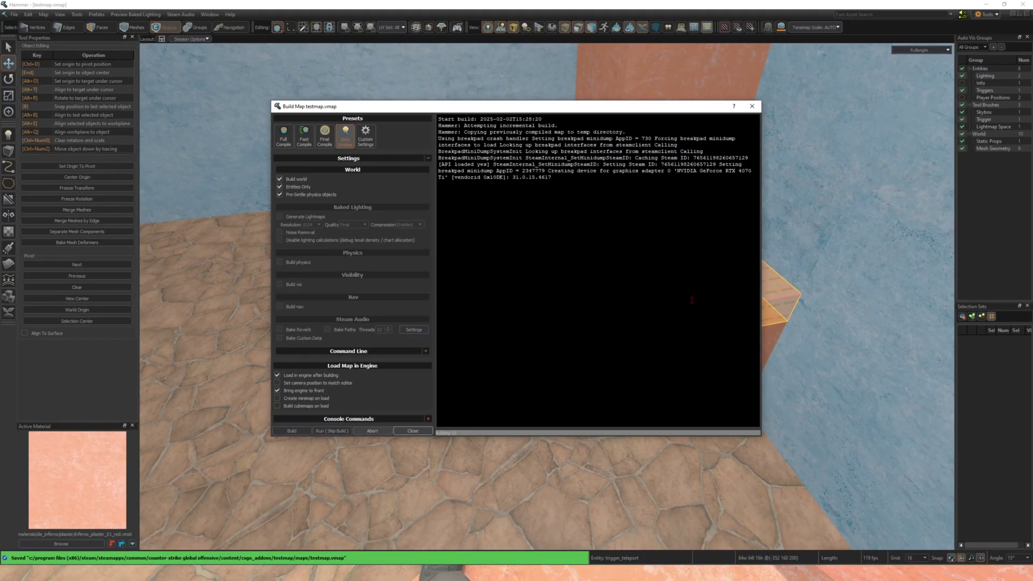